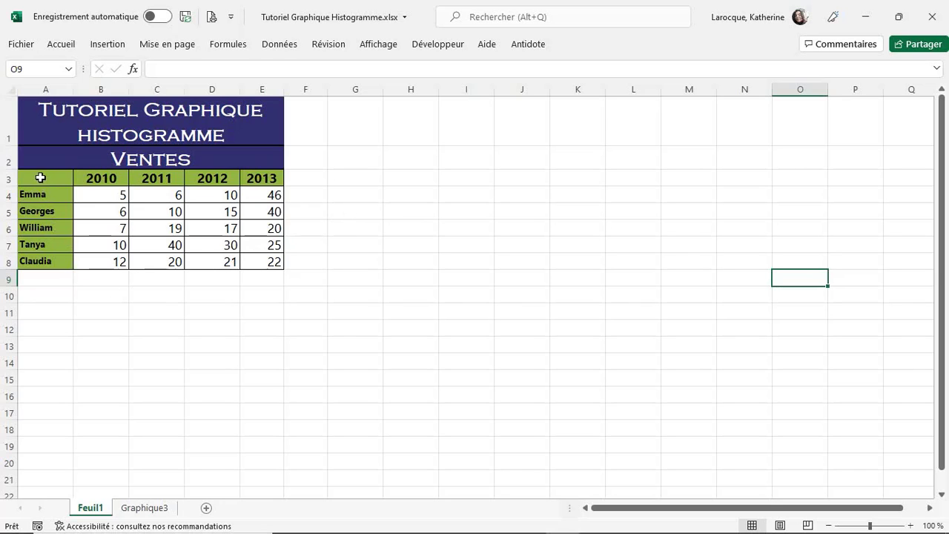
# Select the sales data in A3:E8 and open the chart insertion dialog showing all chart types.
pyautogui.moveTo(43, 181); pyautogui.dragTo(274, 261)
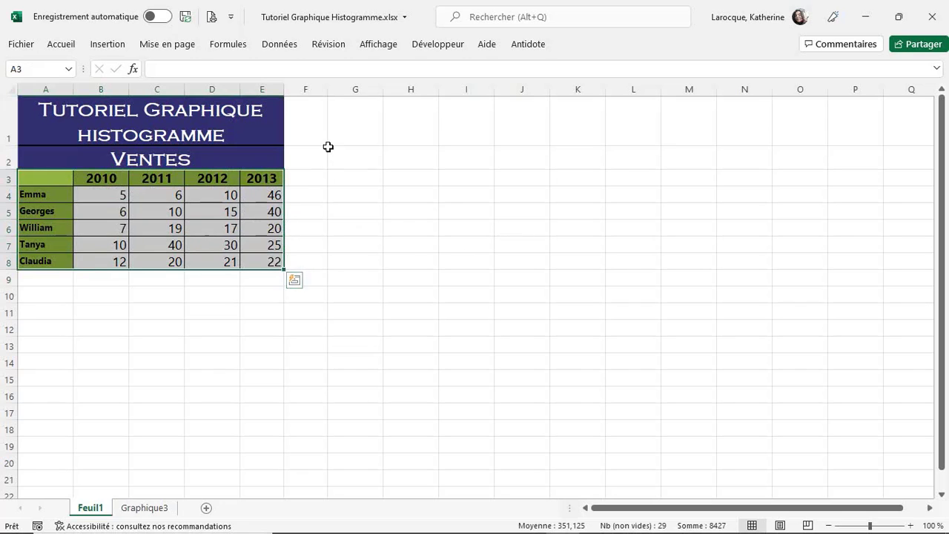
pyautogui.click(106, 46)
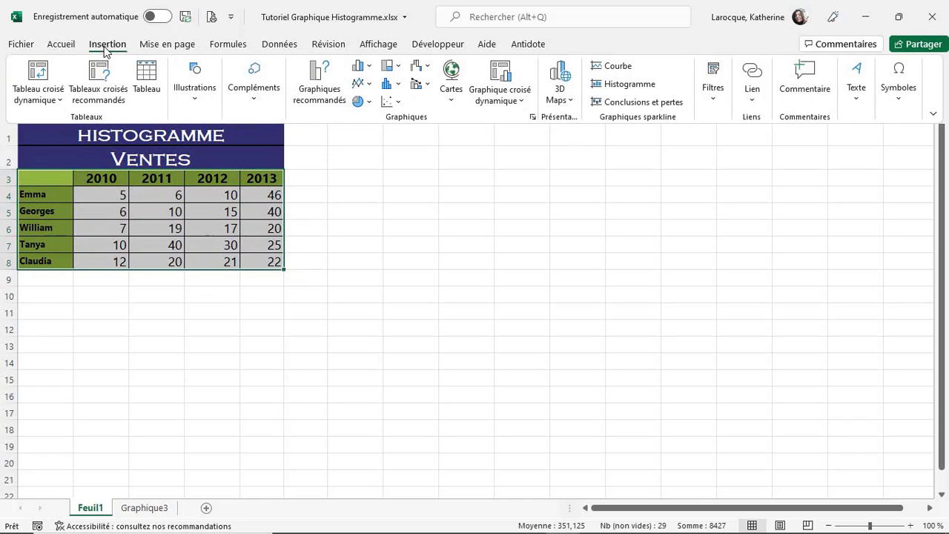
pyautogui.click(333, 91)
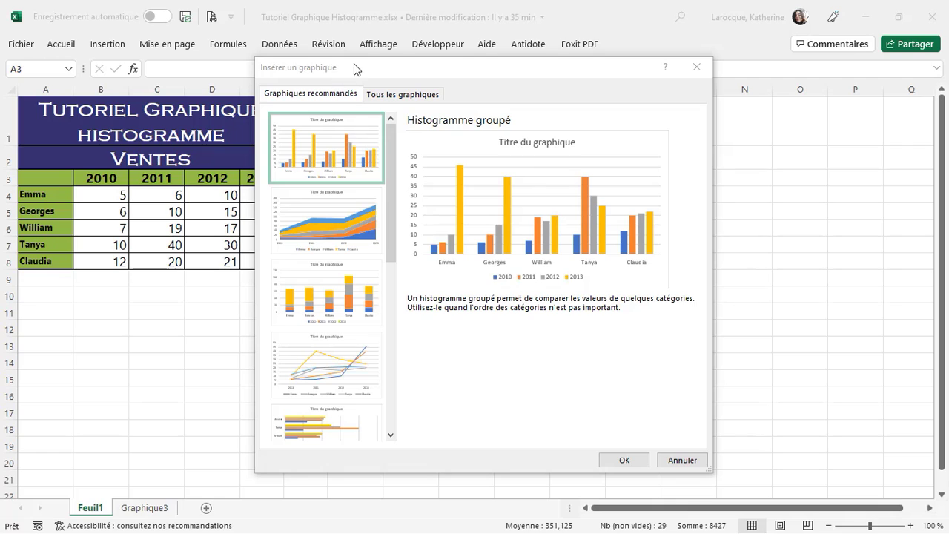
pyautogui.click(404, 99)
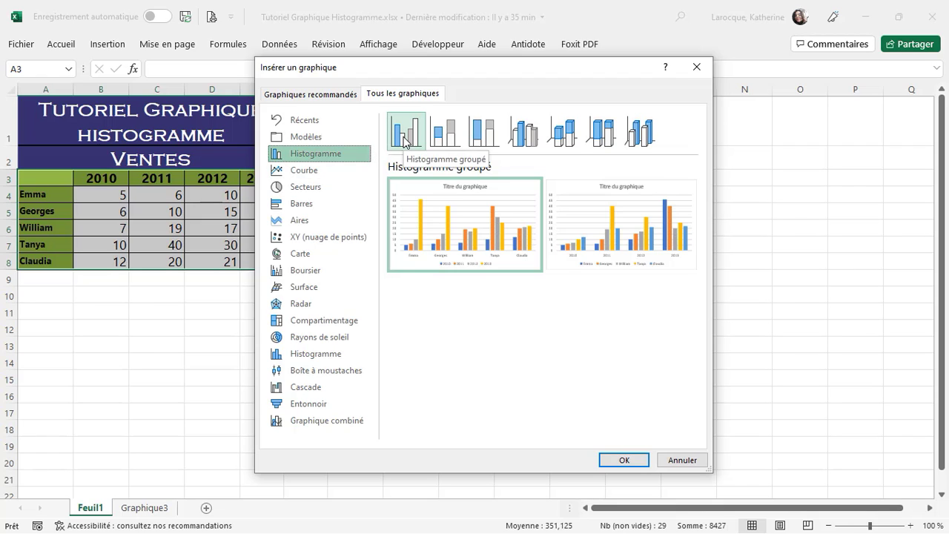
# Preview the other column chart subtypes, from Histogramme empilé through Histogramme 3D.
pyautogui.click(450, 134)
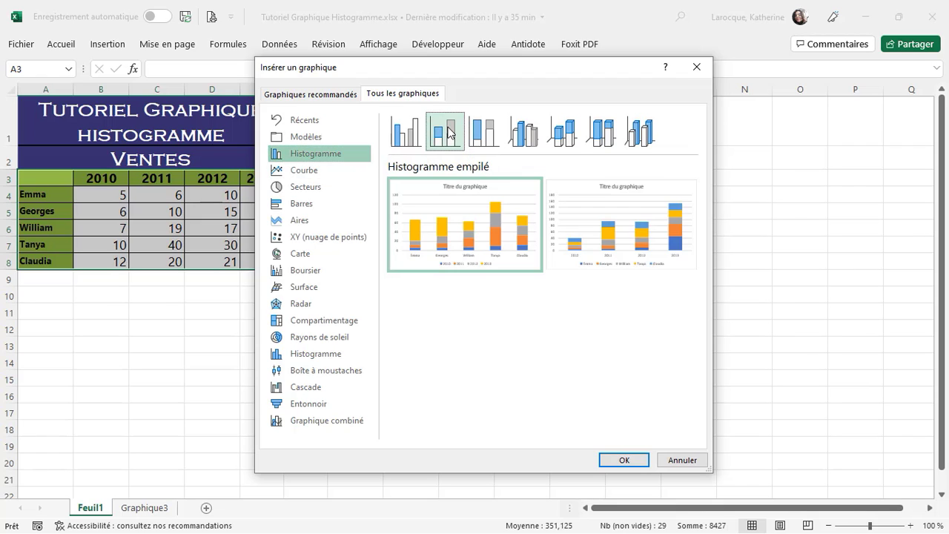
pyautogui.click(486, 135)
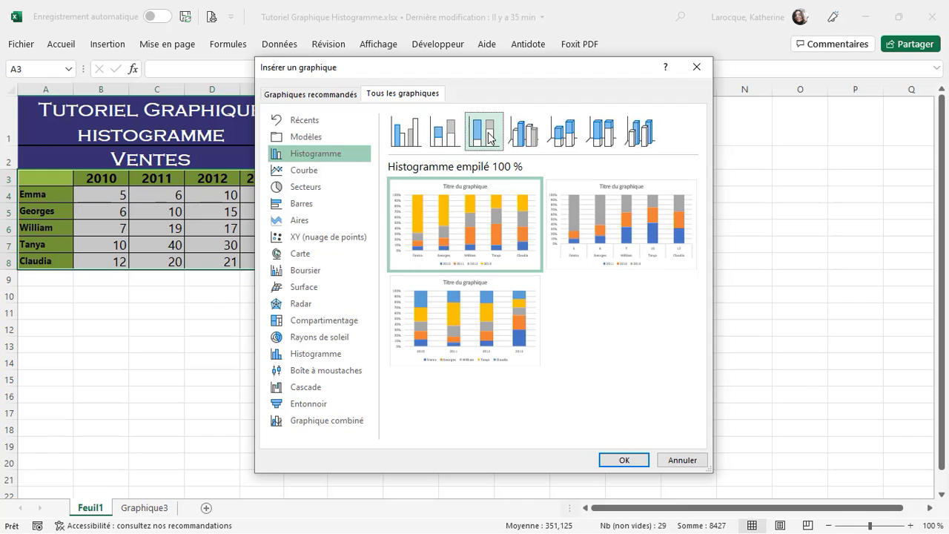
pyautogui.click(531, 135)
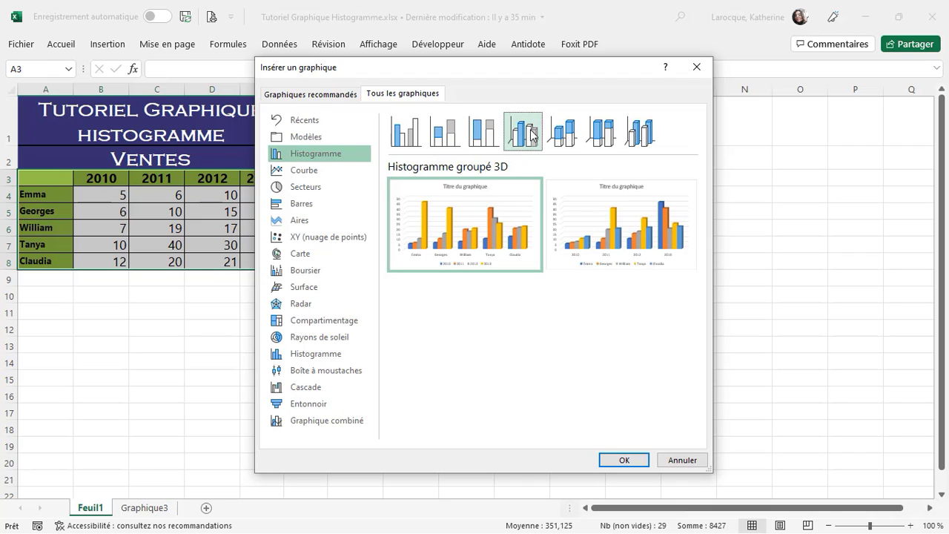
pyautogui.click(566, 135)
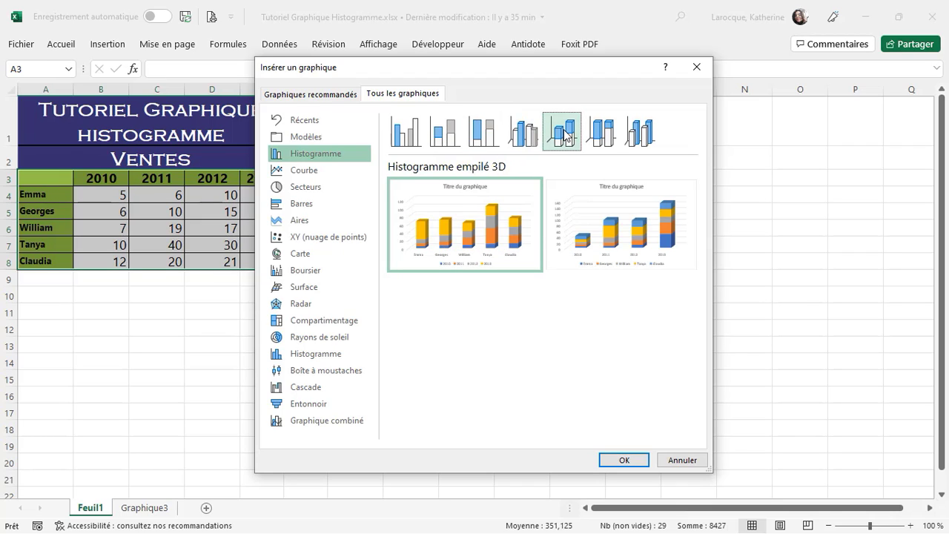
pyautogui.click(597, 135)
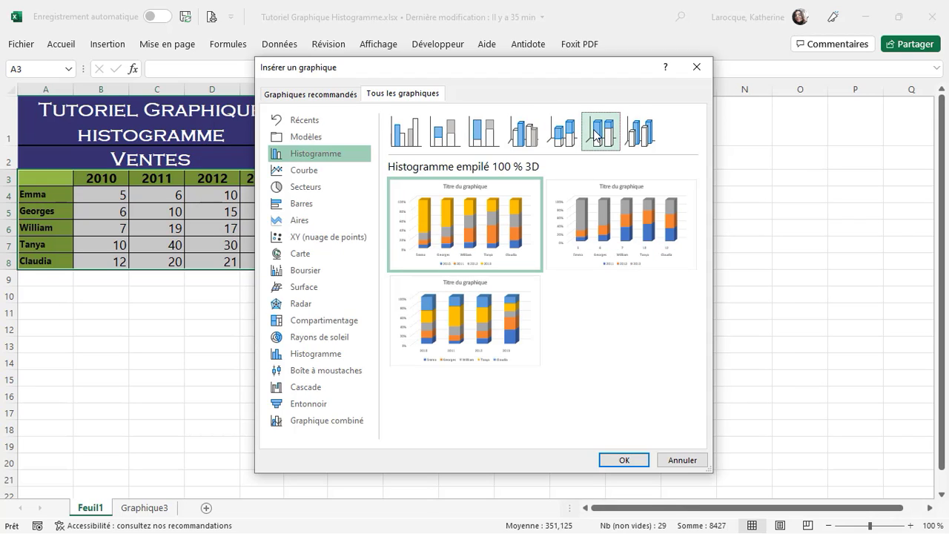
pyautogui.click(648, 127)
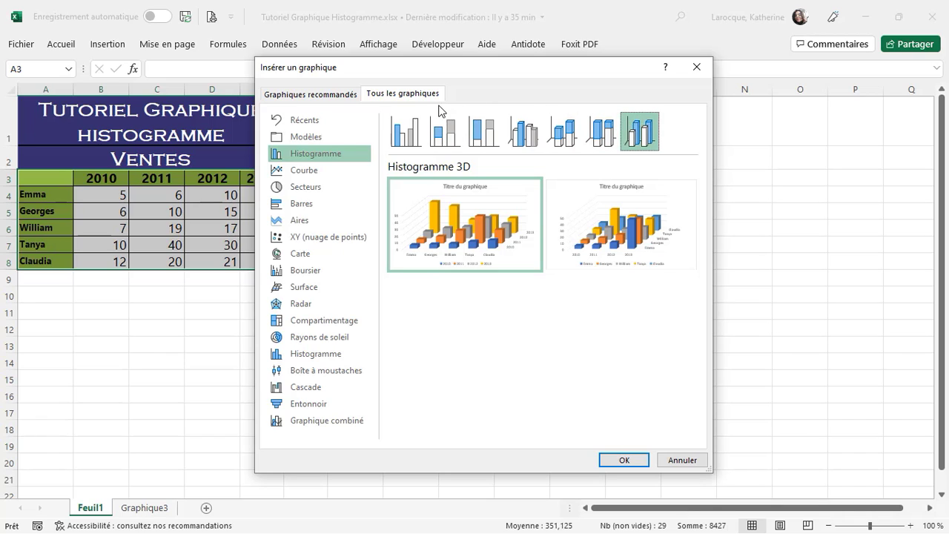
# Insert a Histogramme groupé chart with the sellers as categories and the years as series.
pyautogui.click(405, 132)
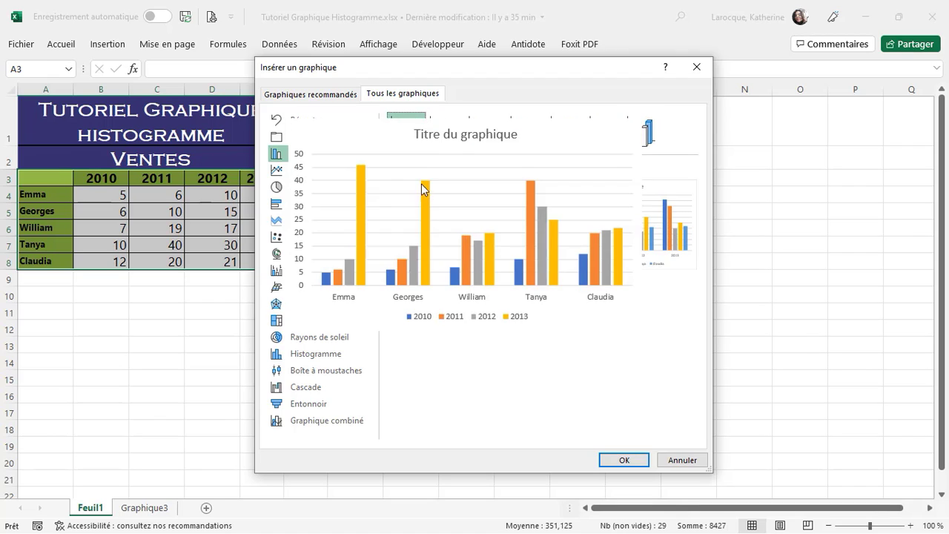
pyautogui.moveTo(424, 185)
pyautogui.click(625, 461)
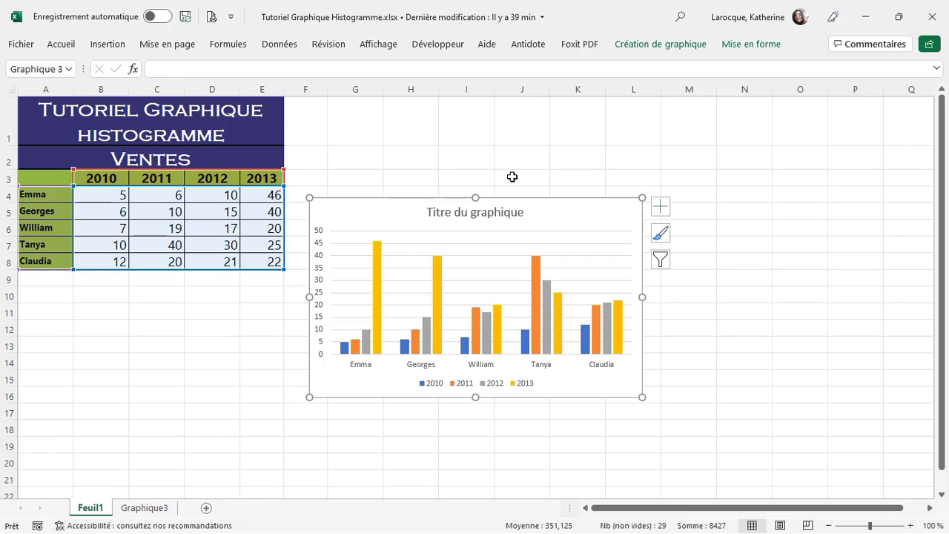
# Replace the chart's placeholder title with "Nombre de ventes par vendeur".
pyautogui.click(487, 212)
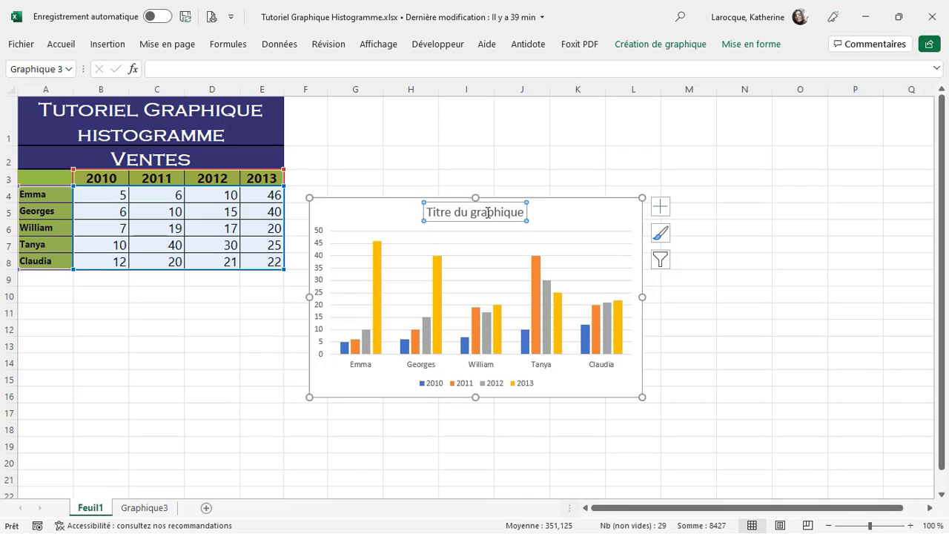
pyautogui.doubleClick(488, 213)
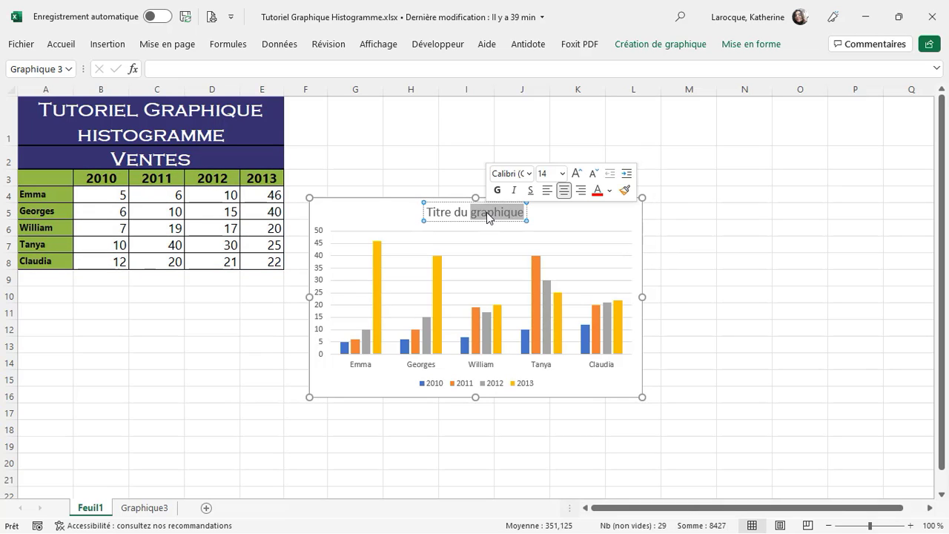
pyautogui.press('Delete')
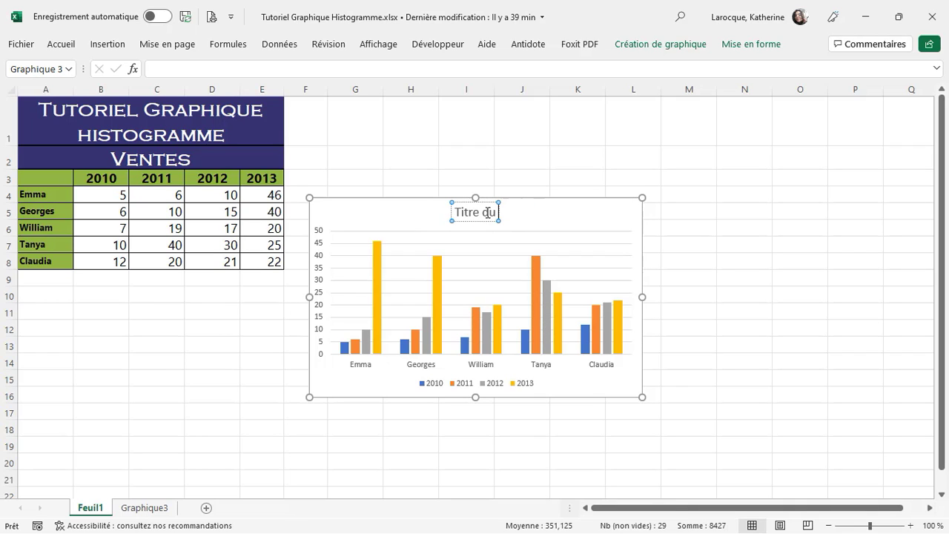
pyautogui.press('BackSpace')
pyautogui.press('BackSpace')
pyautogui.press('BackSpace')
pyautogui.press('BackSpace')
pyautogui.press('BackSpace')
pyautogui.press('BackSpace')
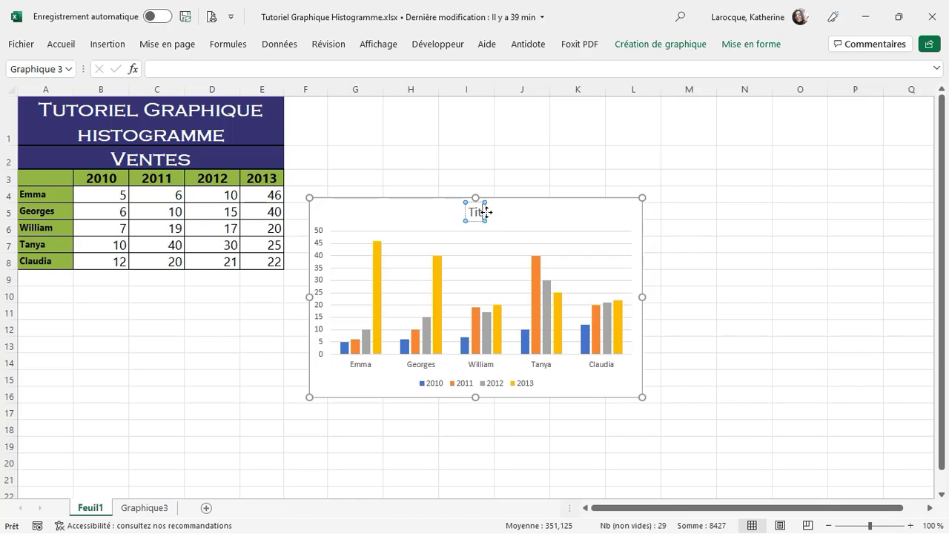
pyautogui.press('BackSpace')
pyautogui.press('BackSpace')
pyautogui.press('BackSpace')
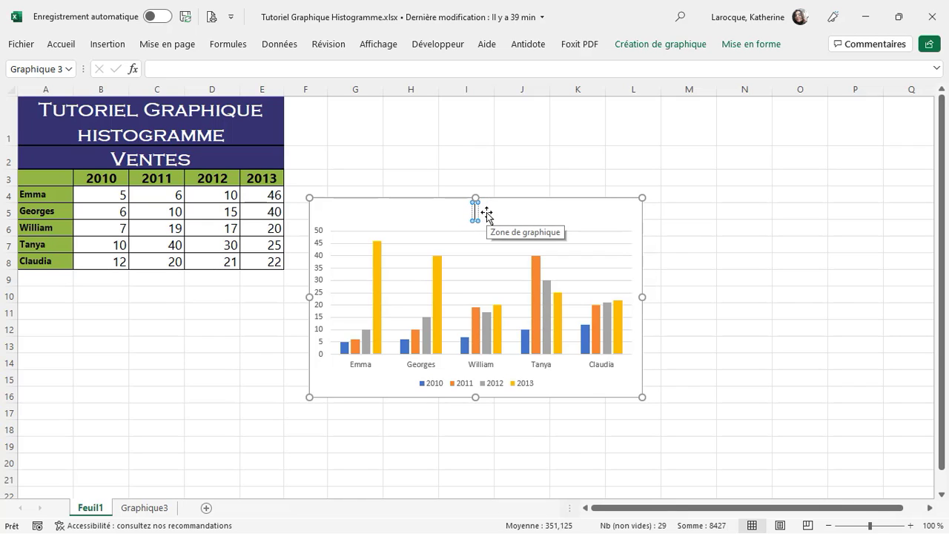
pyautogui.write('Nom')
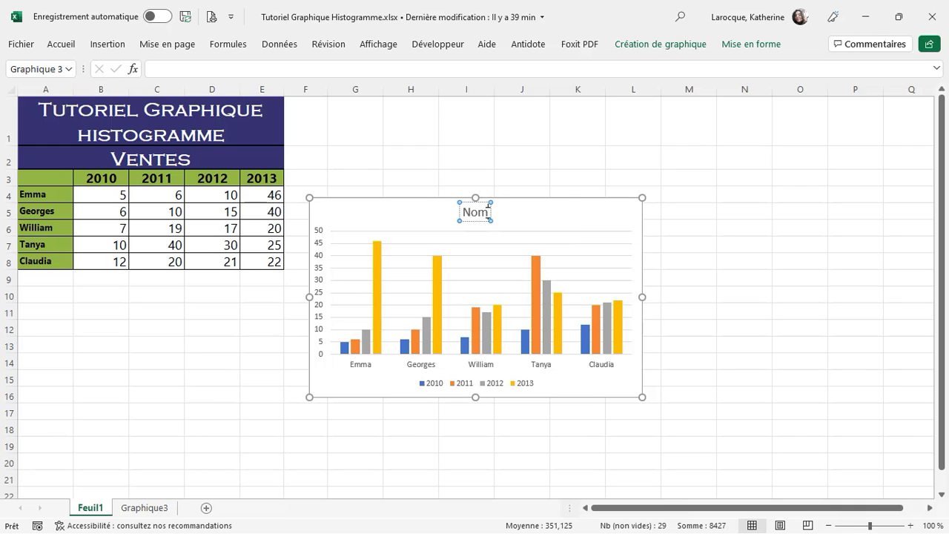
pyautogui.write('bre de')
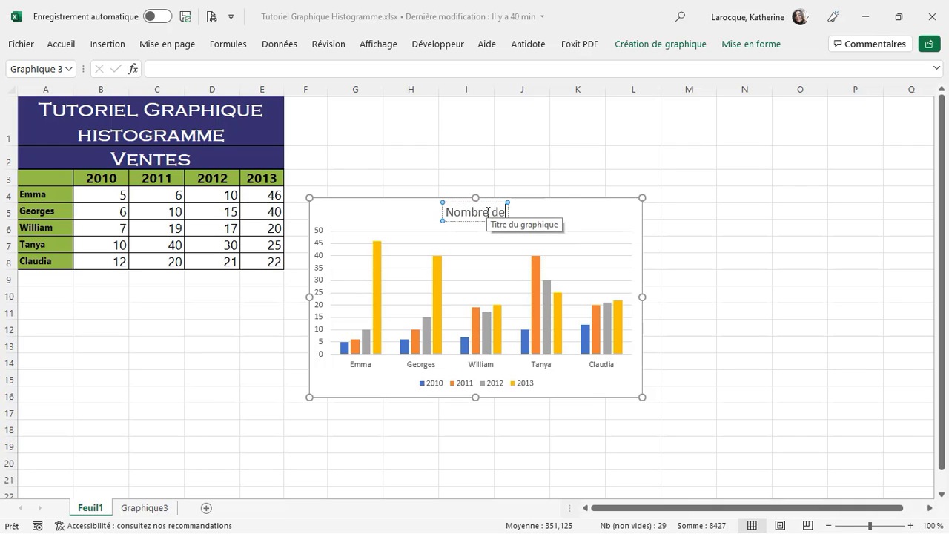
pyautogui.write(' vente')
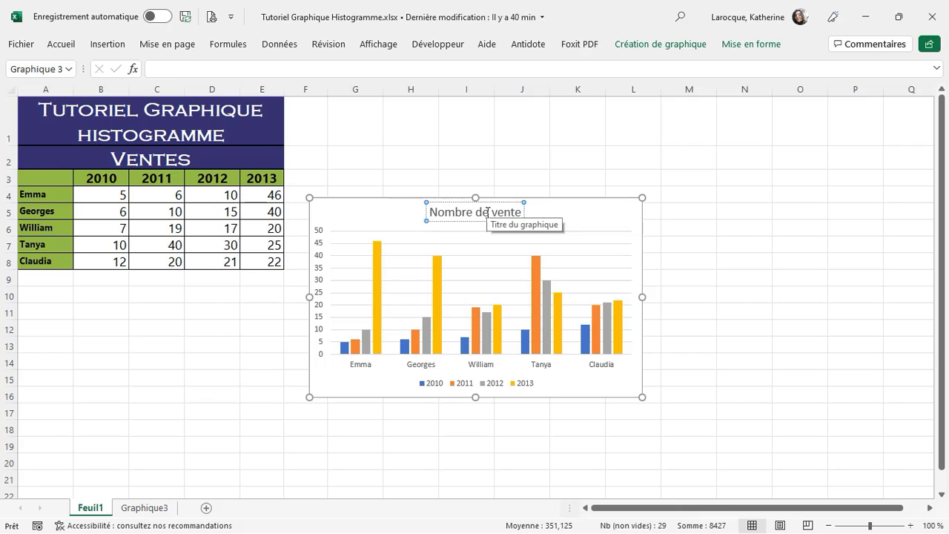
pyautogui.write('s par')
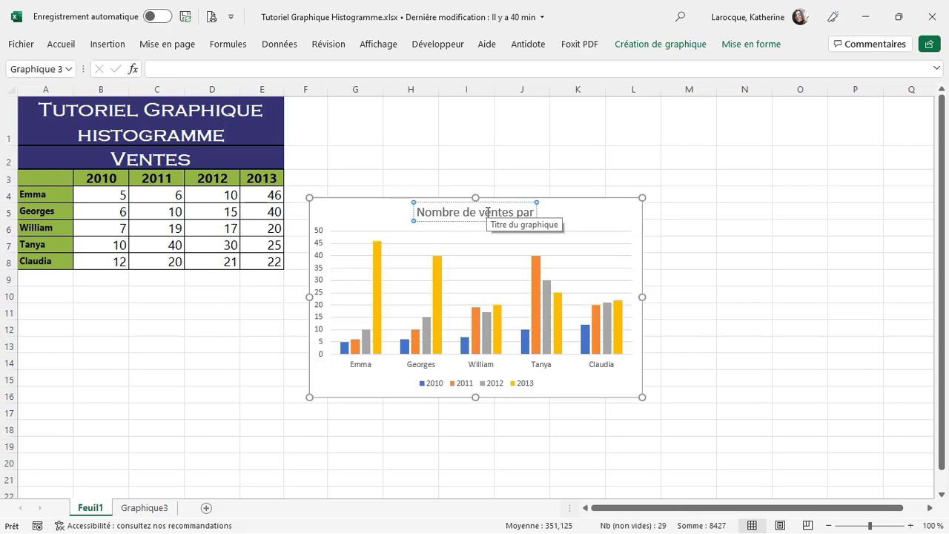
pyautogui.write(' vendeur')
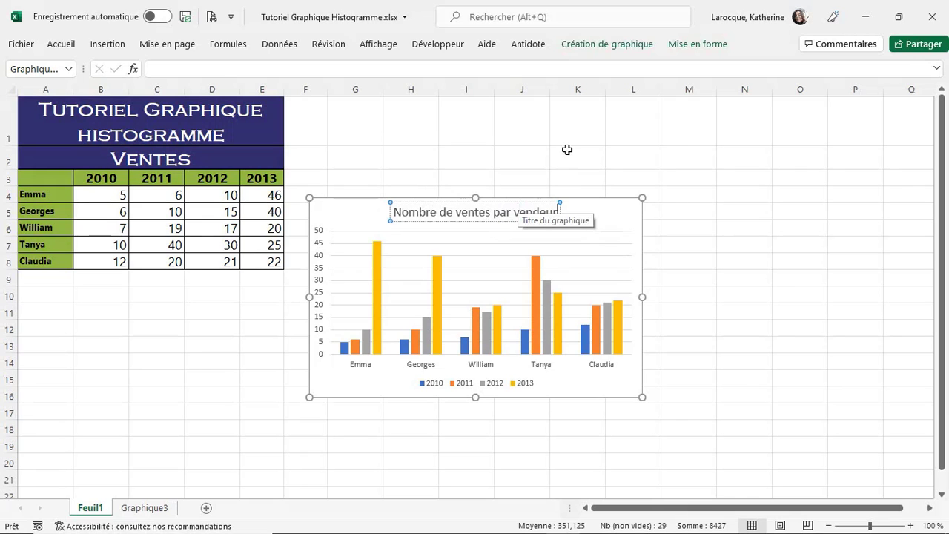
# Move the chart up so it starts near the top of row 2, and add axis titles to it.
pyautogui.click(601, 220)
pyautogui.moveTo(597, 202); pyautogui.dragTo(602, 147)
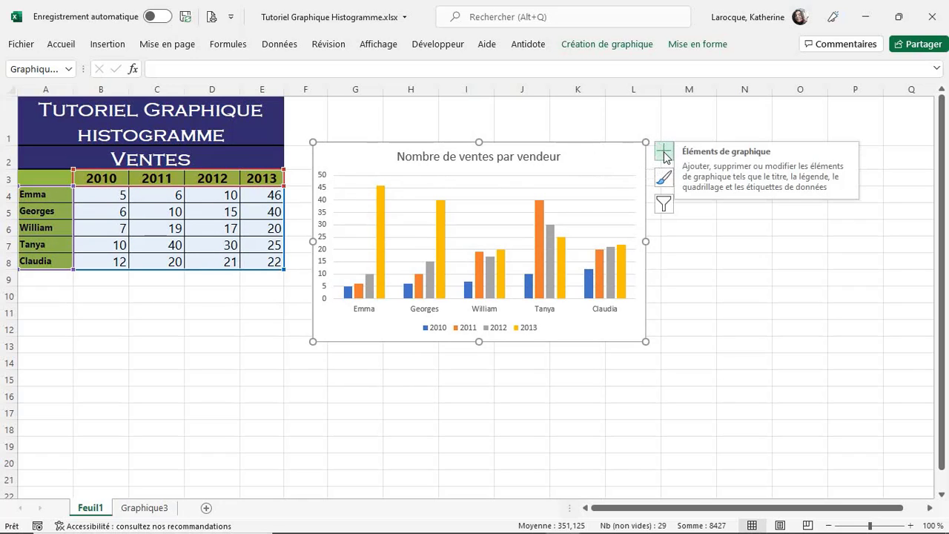
pyautogui.click(664, 153)
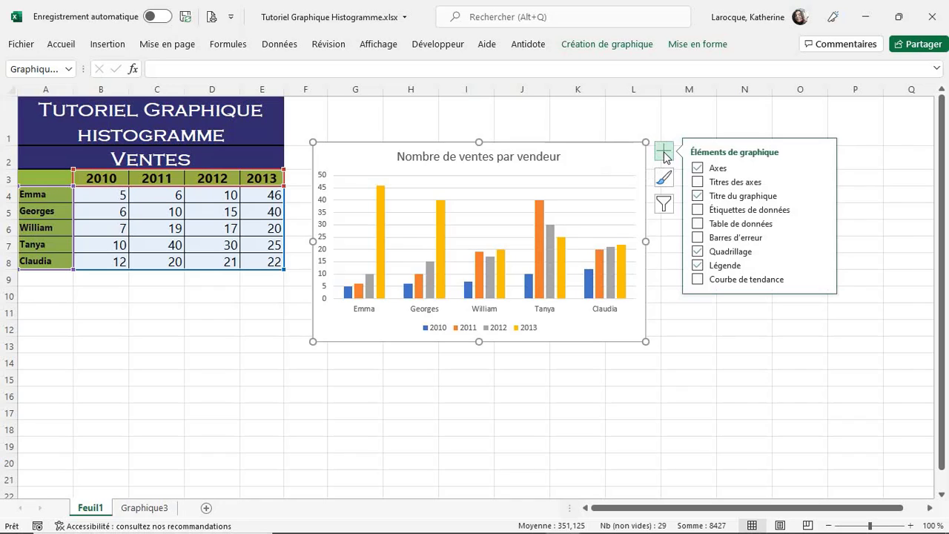
pyautogui.click(698, 183)
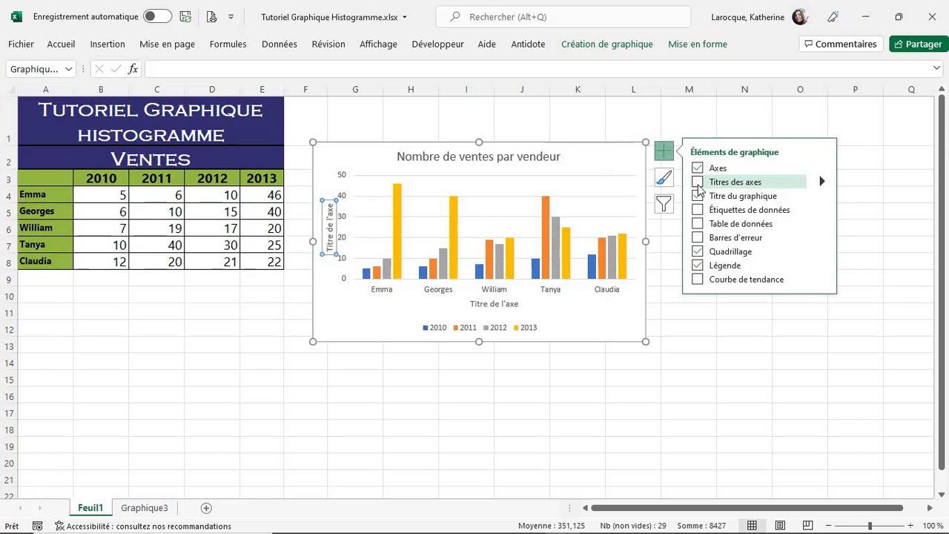
pyautogui.click(698, 183)
# Replace the horizontal axis title with "Vendeurs".
pyautogui.click(491, 304)
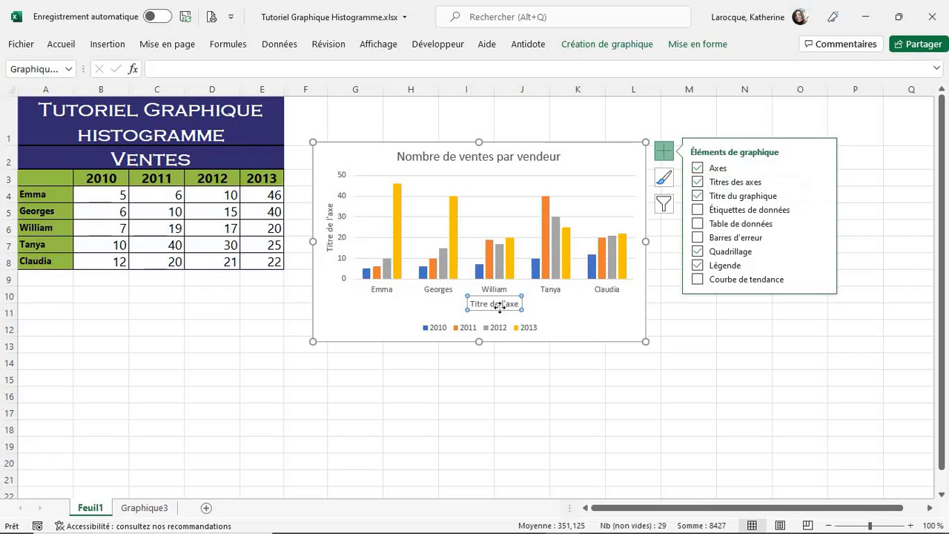
pyautogui.click(480, 304)
pyautogui.doubleClick(477, 304)
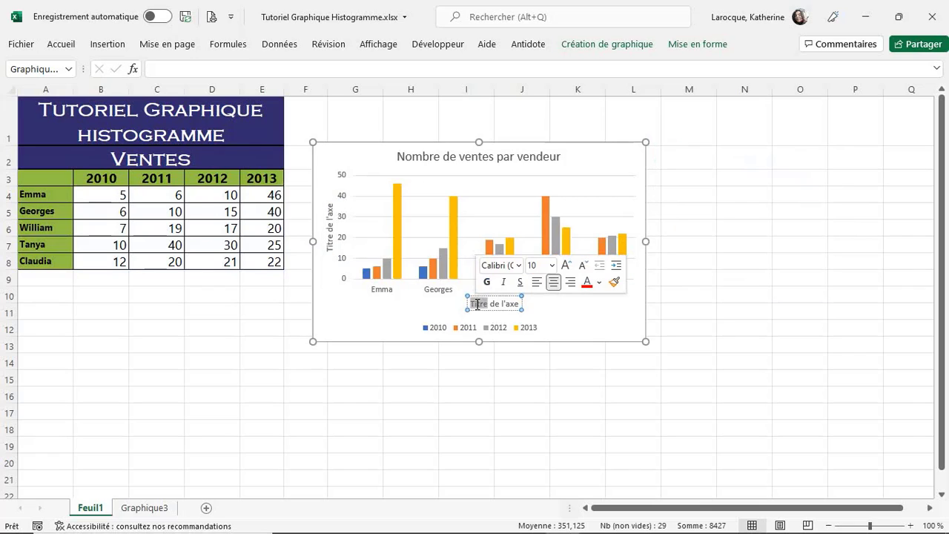
pyautogui.moveTo(520, 304); pyautogui.dragTo(480, 305)
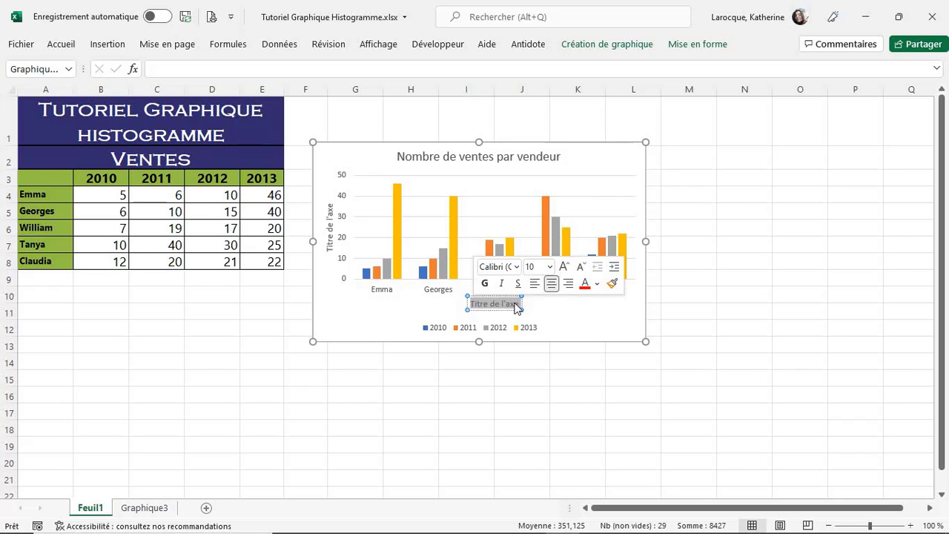
pyautogui.write('Ve')
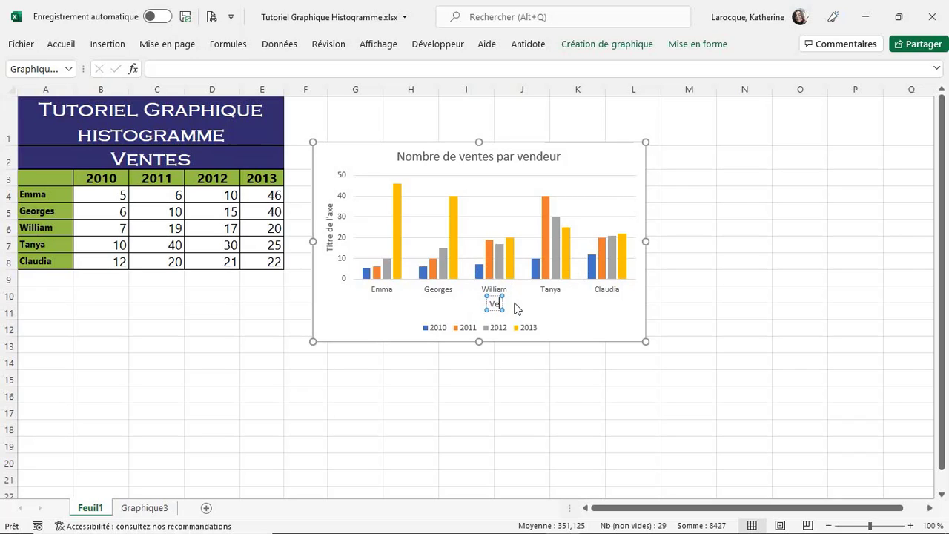
pyautogui.write('ndeurs')
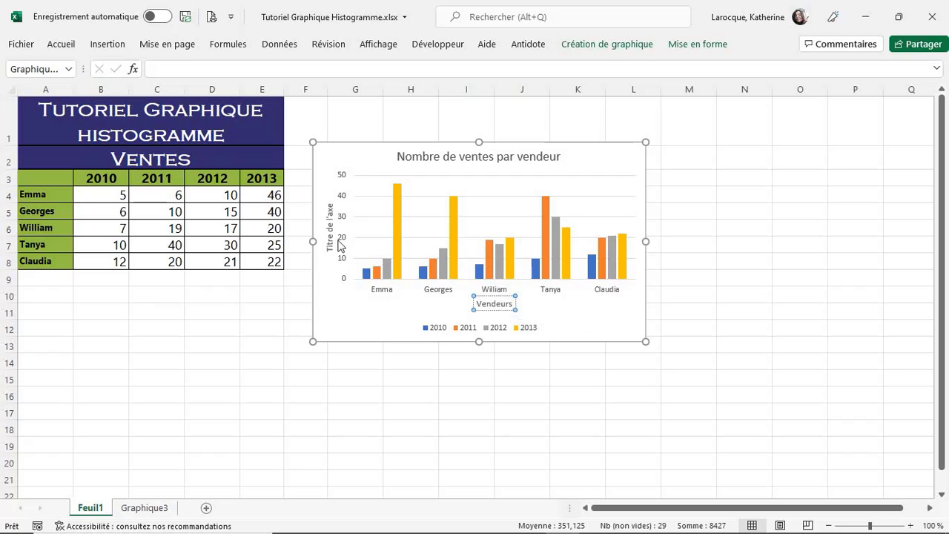
# Replace the vertical axis title with "Nombre de ventes".
pyautogui.click(333, 219)
pyautogui.doubleClick(333, 220)
pyautogui.press('BackSpace')
pyautogui.press('BackSpace')
pyautogui.press('BackSpace')
pyautogui.press('BackSpace')
pyautogui.press('BackSpace')
pyautogui.press('BackSpace')
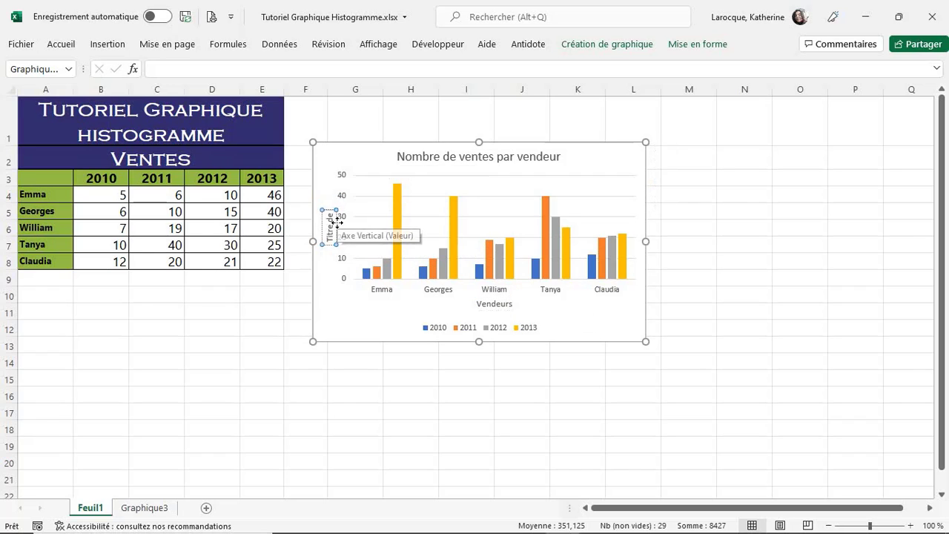
pyautogui.press('BackSpace')
pyautogui.press('BackSpace')
pyautogui.press('BackSpace')
pyautogui.press('BackSpace')
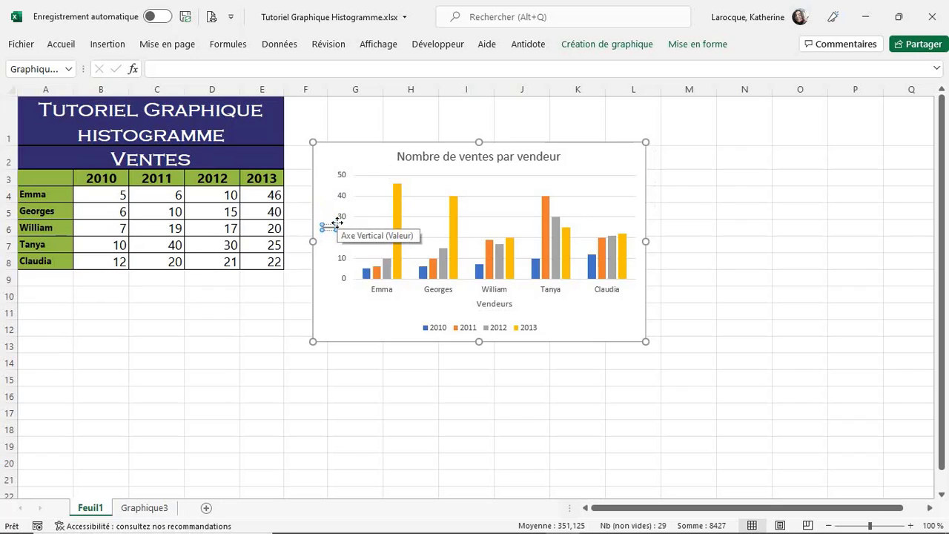
pyautogui.write('Nombre de ventes')
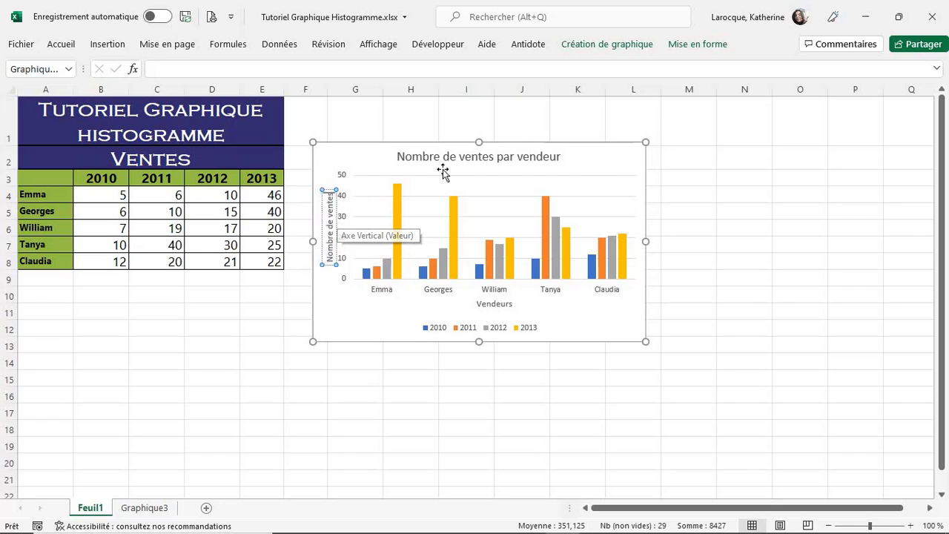
# Add data labels to every column of the chart, and turn its legend off and back on.
pyautogui.click(589, 159)
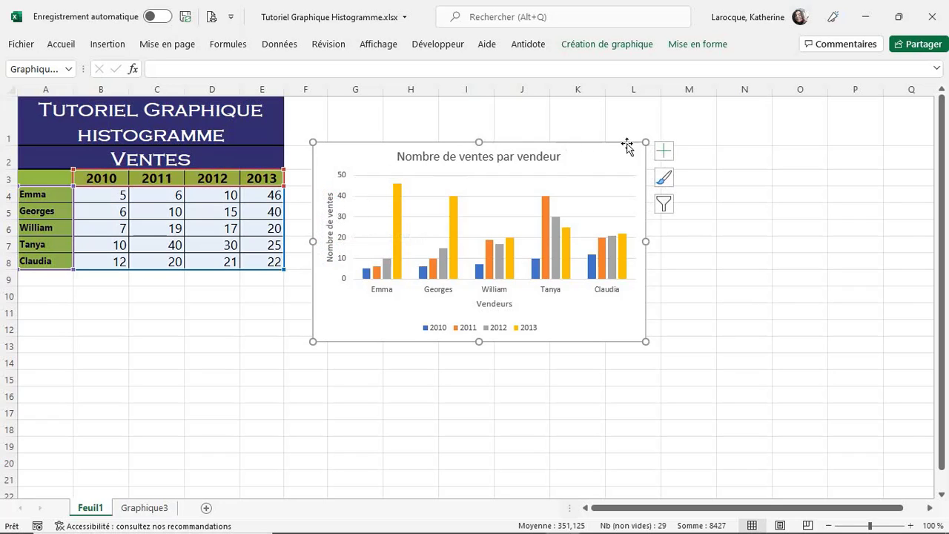
pyautogui.click(663, 154)
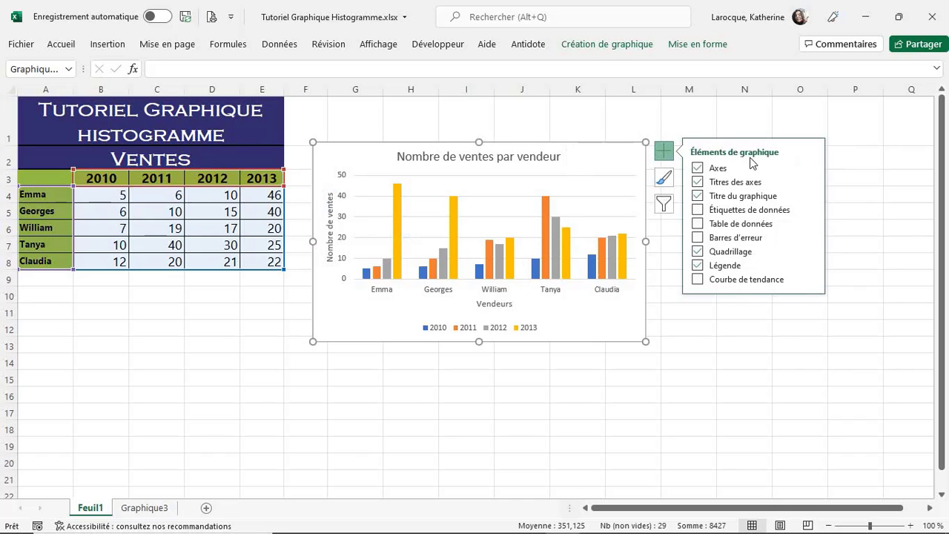
pyautogui.click(697, 211)
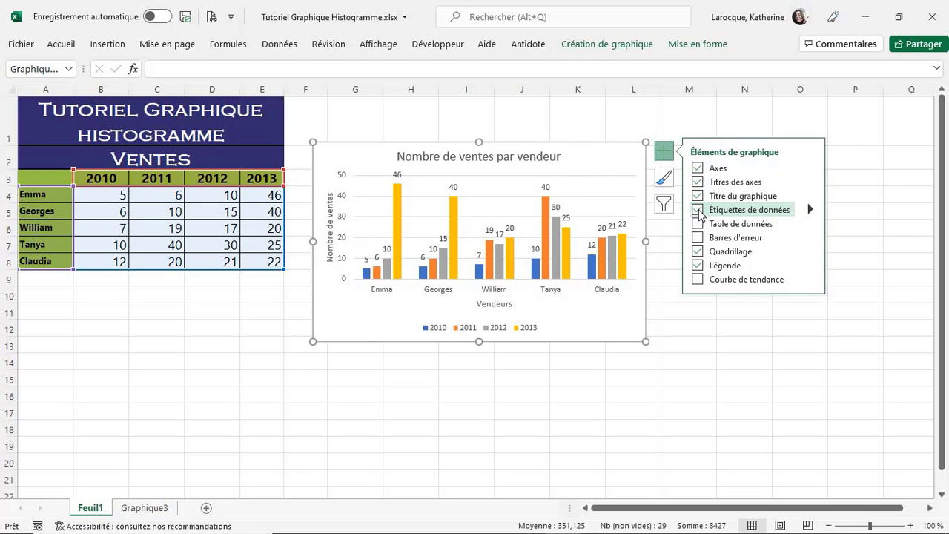
pyautogui.click(699, 267)
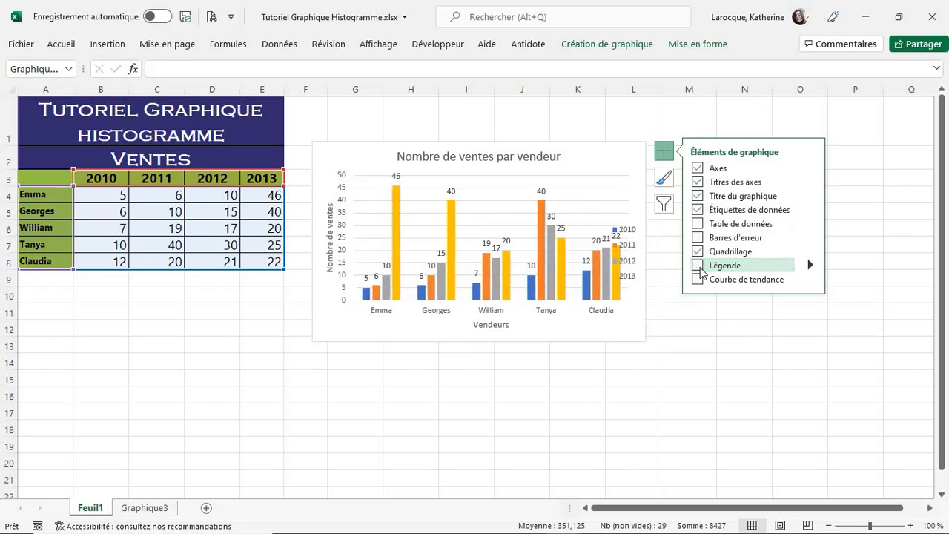
pyautogui.click(699, 267)
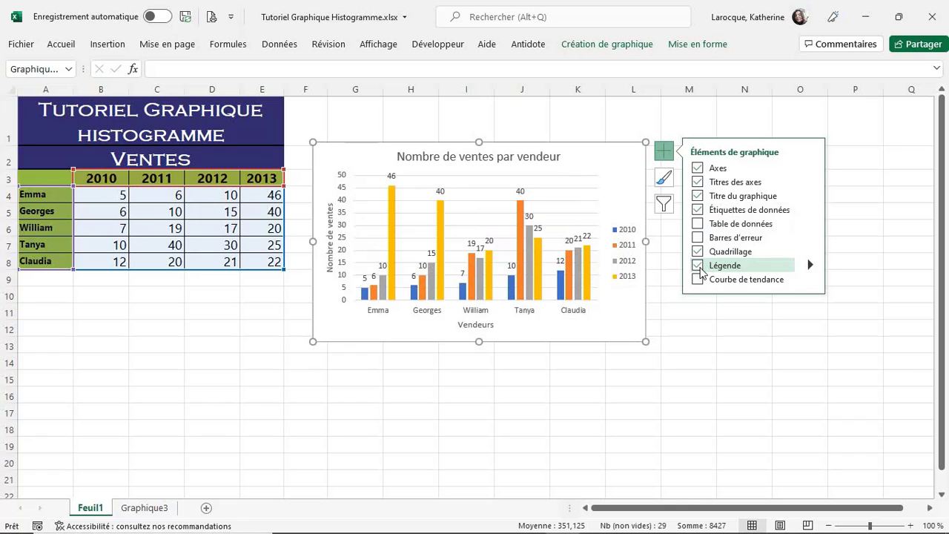
# Examine each year's columns for the last two sellers against the colour legend, and view the legend placement options.
pyautogui.click(587, 283)
pyautogui.click(578, 285)
pyautogui.click(569, 285)
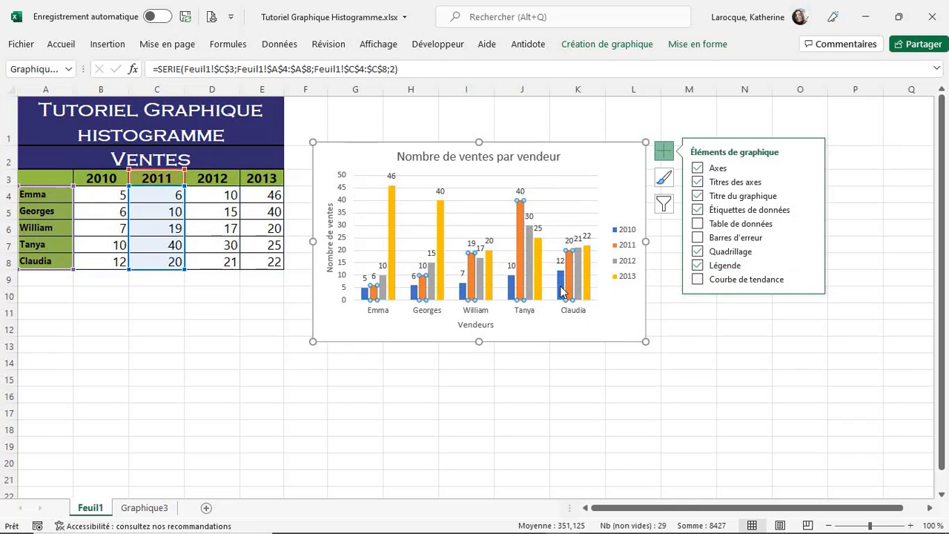
pyautogui.click(561, 287)
pyautogui.click(586, 285)
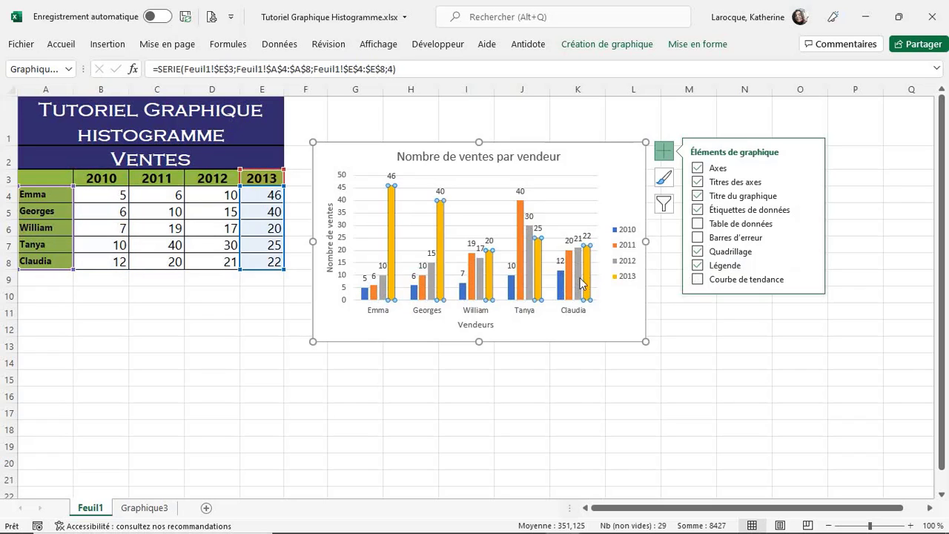
pyautogui.click(578, 285)
pyautogui.click(569, 285)
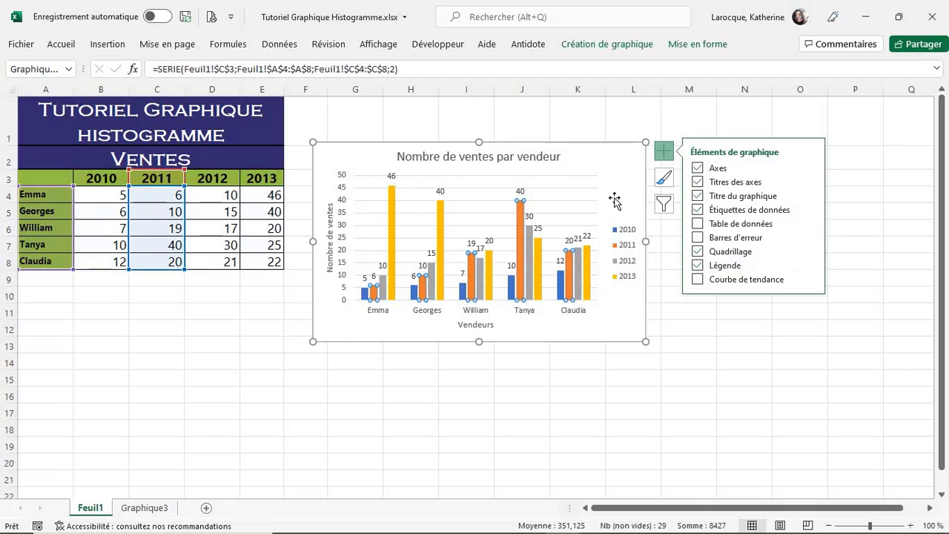
pyautogui.click(585, 283)
pyautogui.click(577, 289)
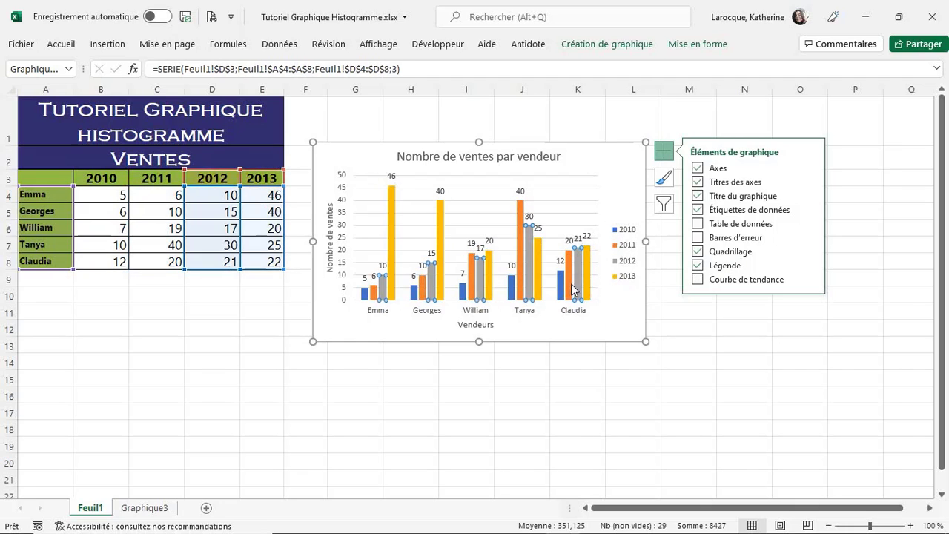
pyautogui.click(569, 290)
pyautogui.click(560, 288)
pyautogui.click(537, 281)
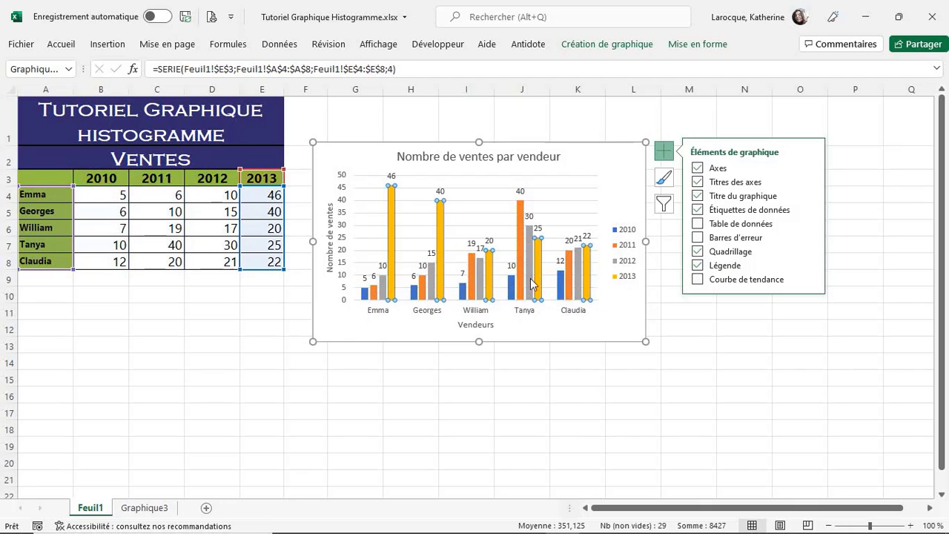
pyautogui.click(529, 286)
pyautogui.click(521, 288)
pyautogui.click(512, 290)
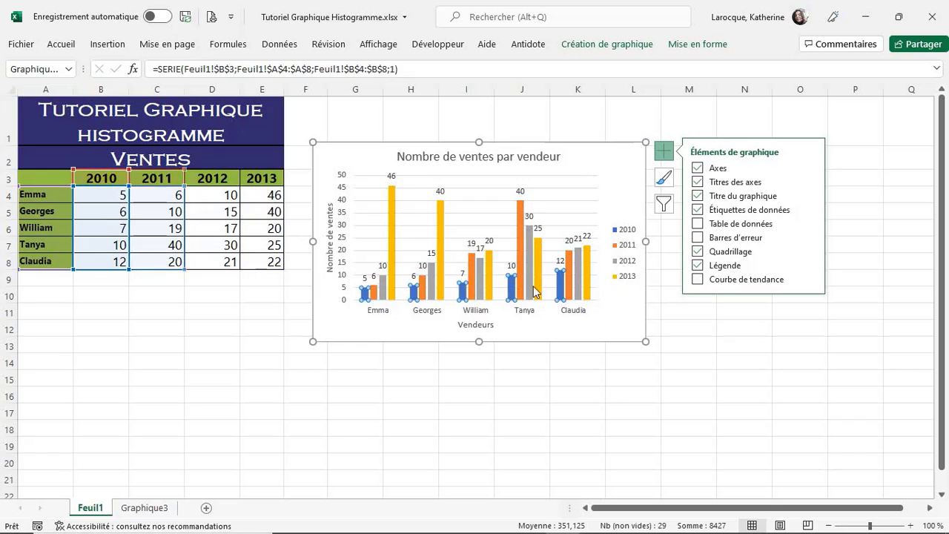
pyautogui.click(811, 265)
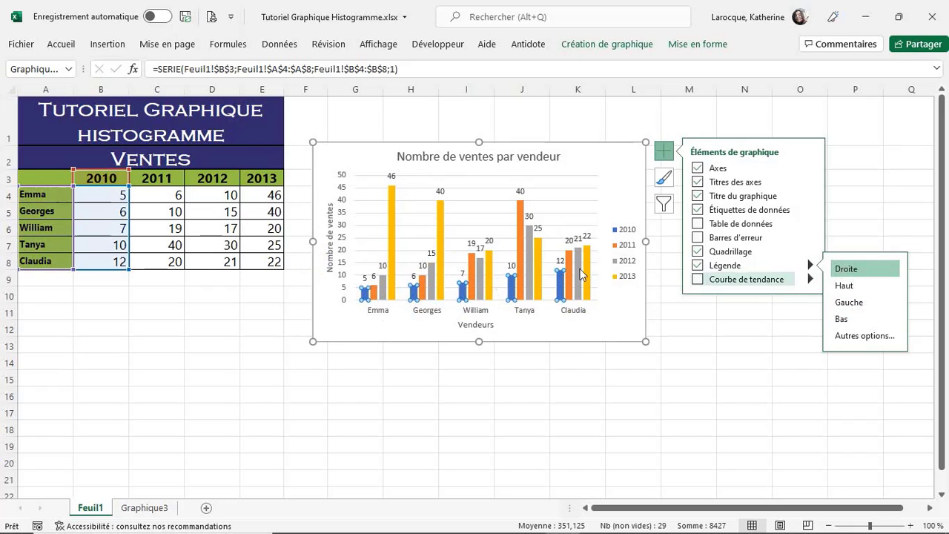
# Apply the dark grey chart style with light text and bold titles to the whole chart.
pyautogui.click(630, 156)
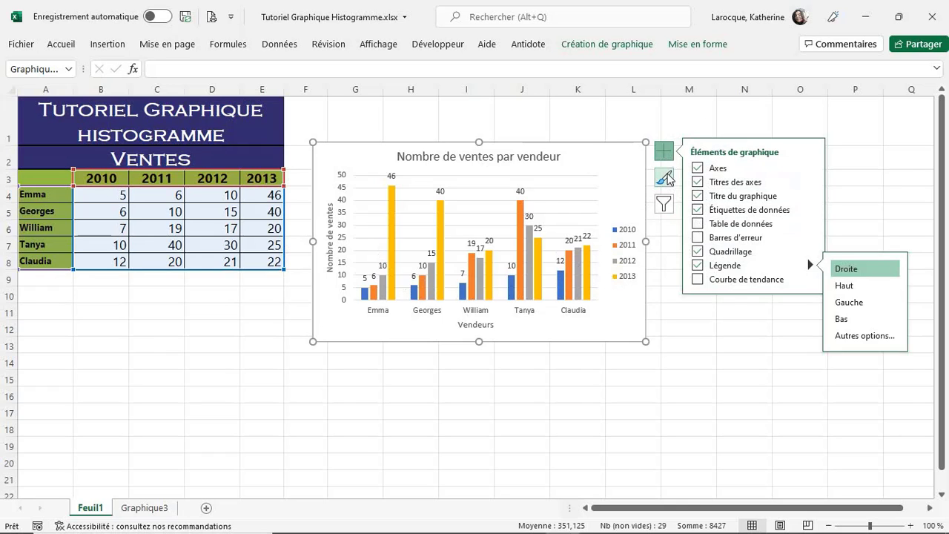
pyautogui.click(664, 180)
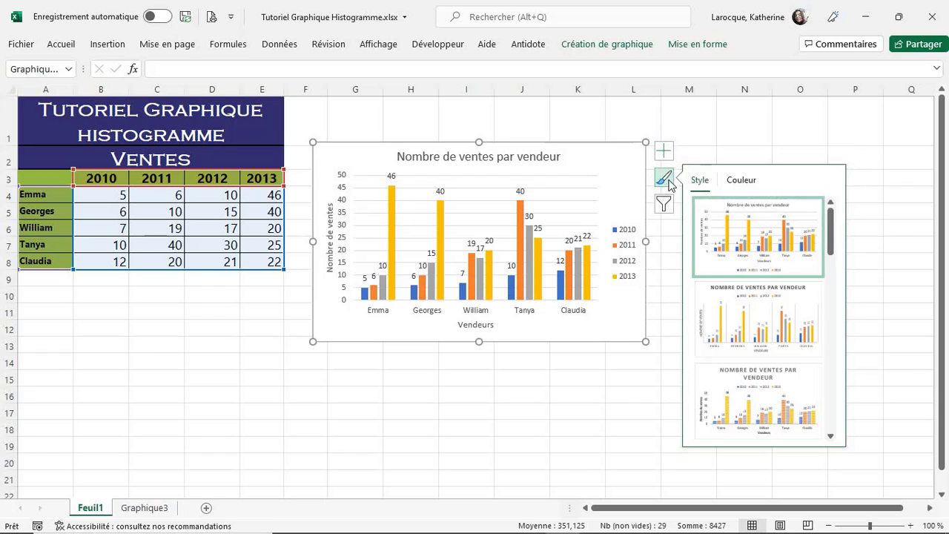
pyautogui.click(665, 178)
pyautogui.click(664, 179)
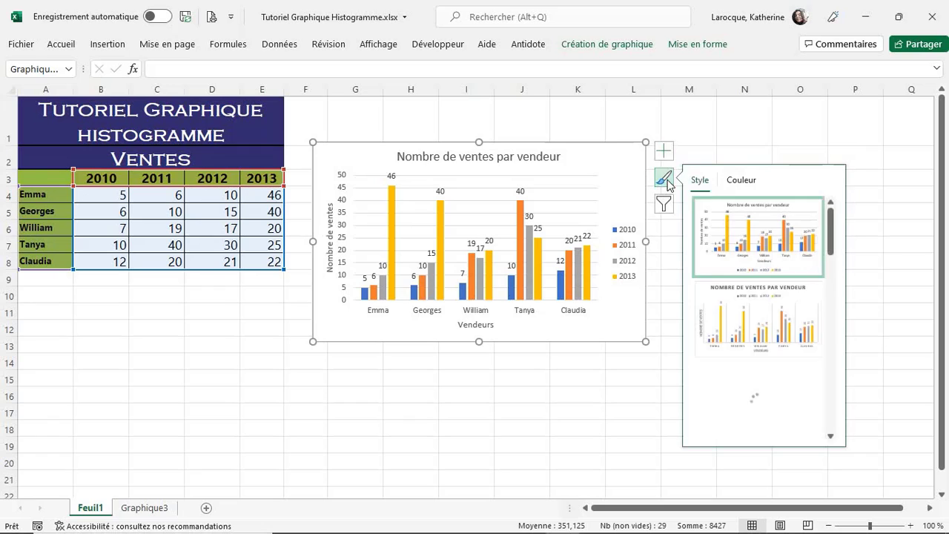
pyautogui.click(723, 207)
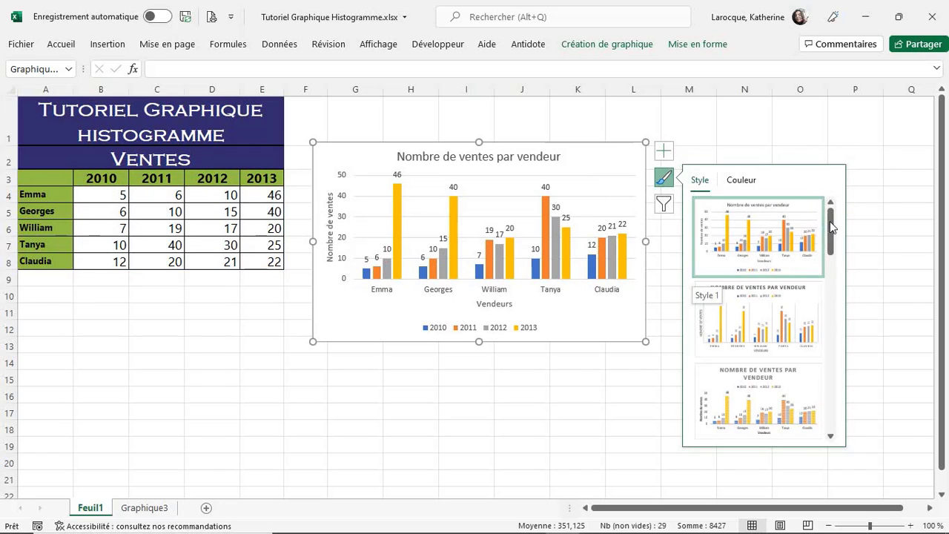
pyautogui.moveTo(830, 221); pyautogui.dragTo(823, 322)
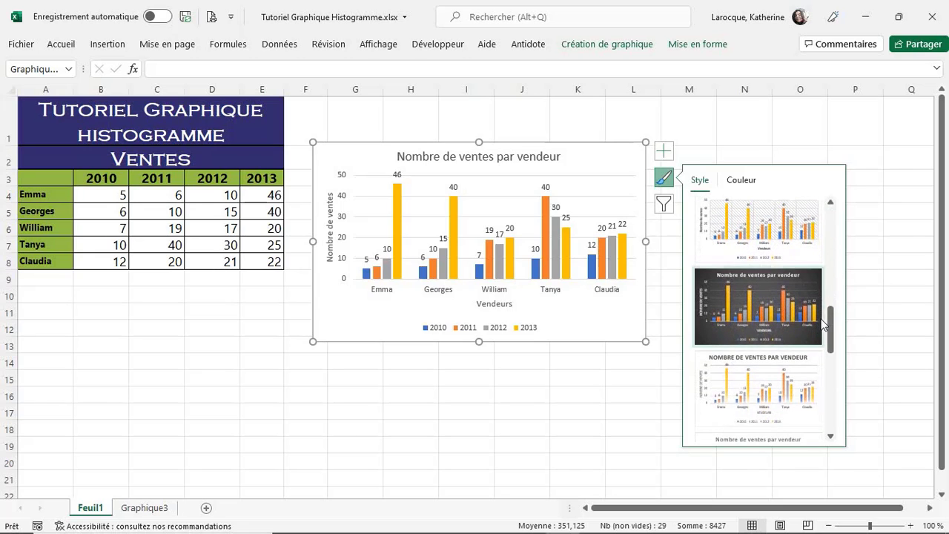
pyautogui.click(746, 311)
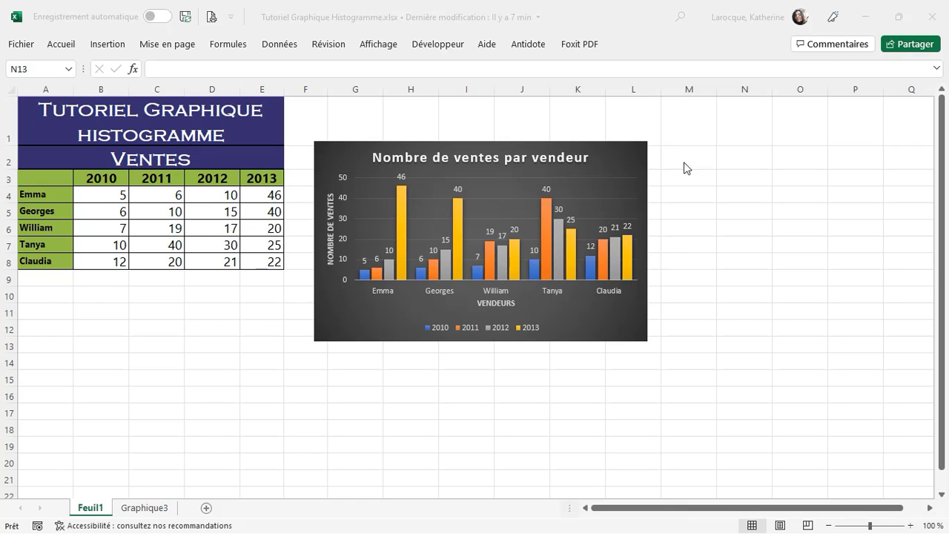
# Move the chart to a new chart sheet of its own, keeping the proposed name Graphique1.
pyautogui.click(613, 151)
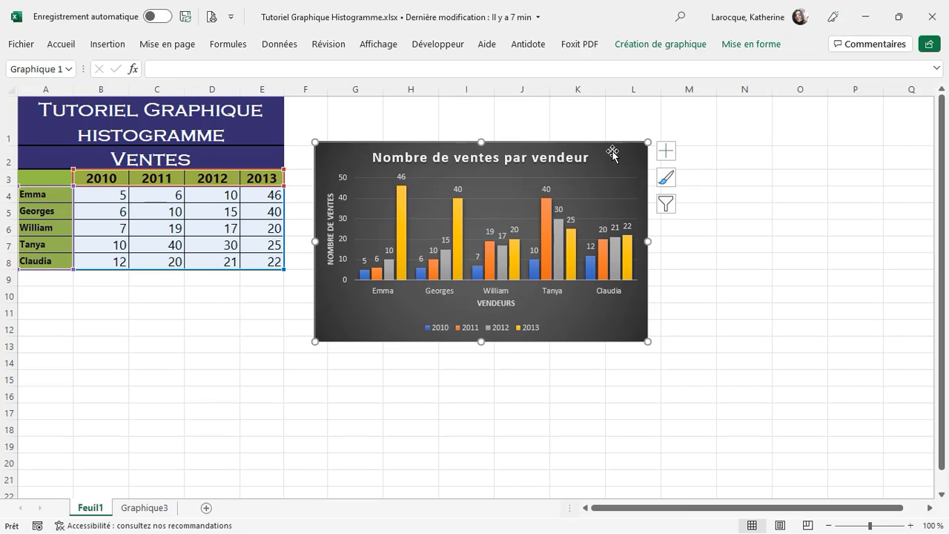
pyautogui.rightClick(619, 151)
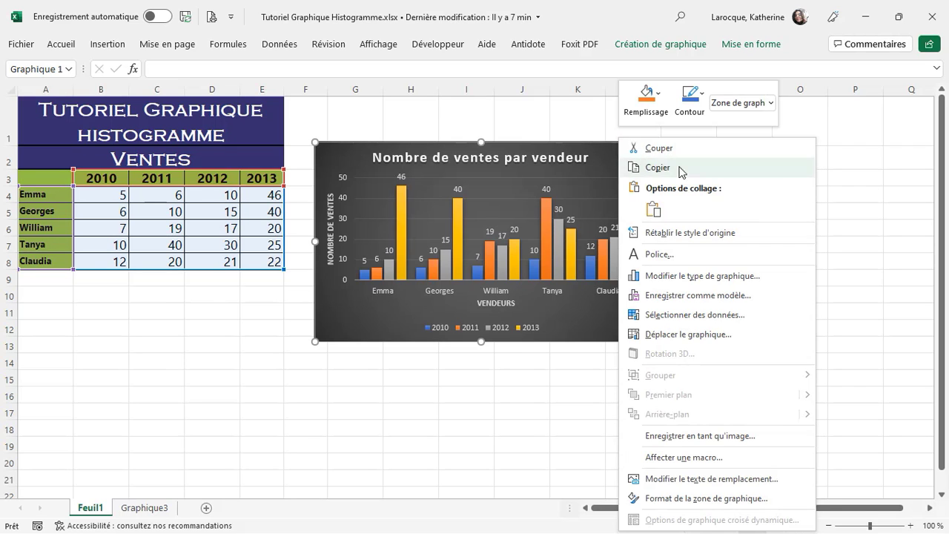
pyautogui.click(696, 335)
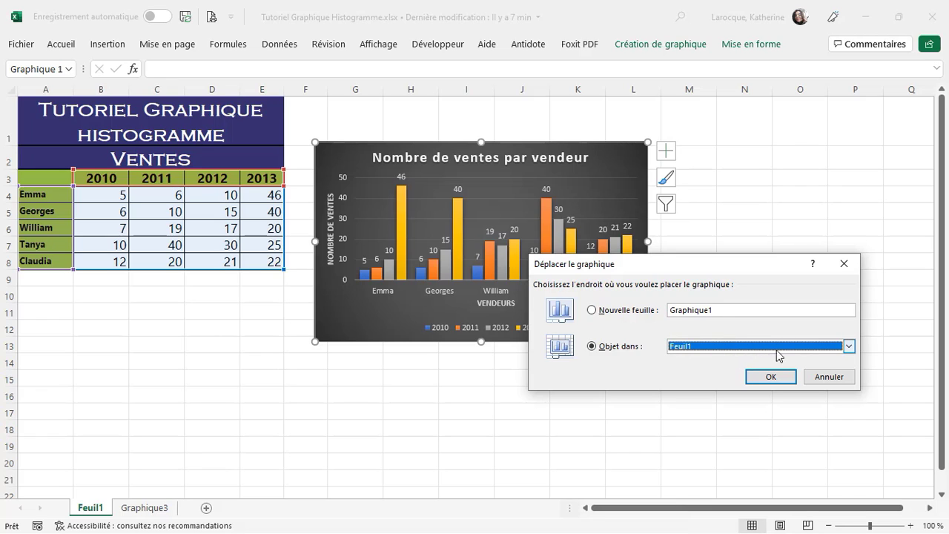
pyautogui.click(849, 346)
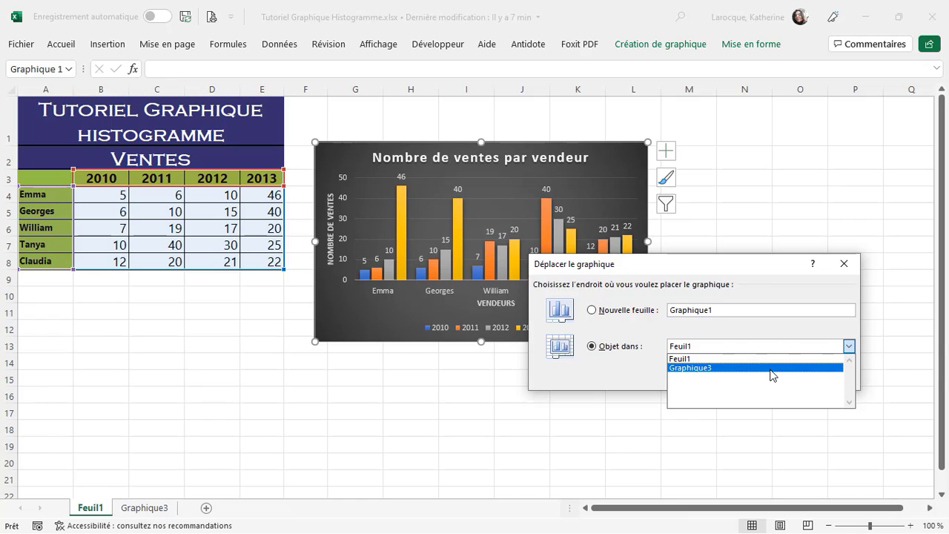
pyautogui.click(849, 345)
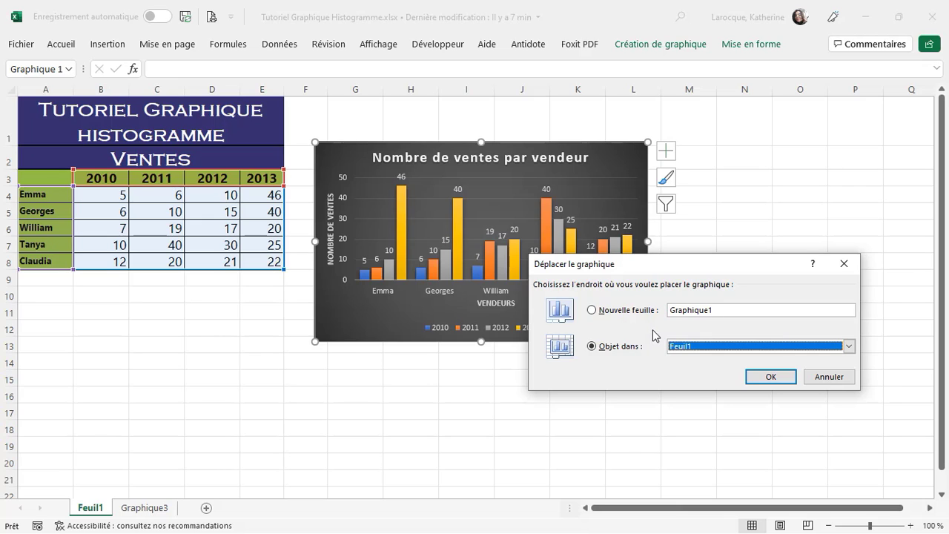
pyautogui.click(591, 311)
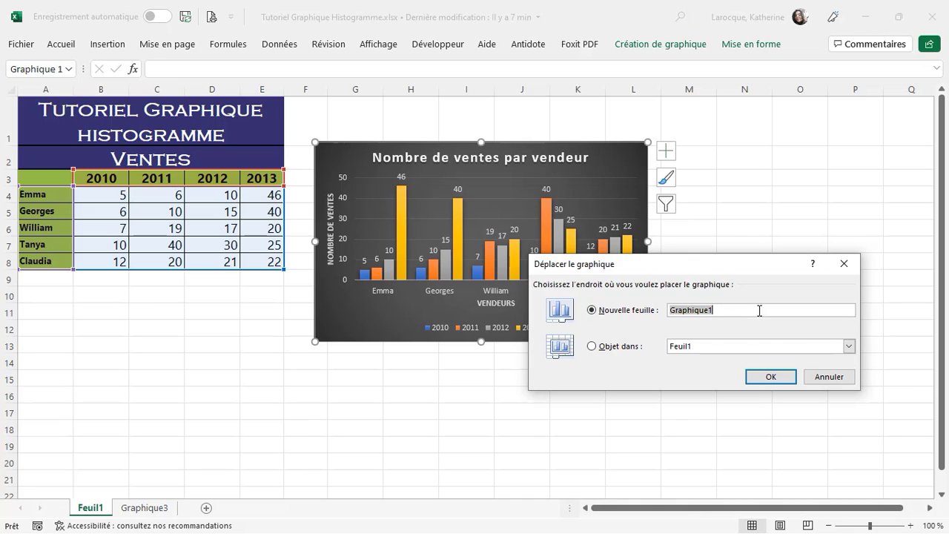
pyautogui.click(770, 376)
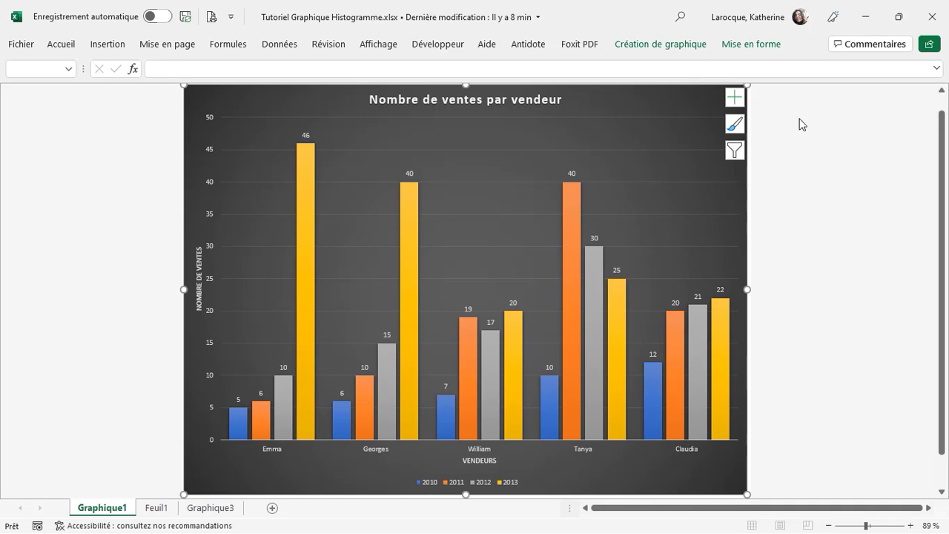
# Copy the whole chart, switch to the blank Word document and bring up the paste options at its first line.
pyautogui.rightClick(690, 101)
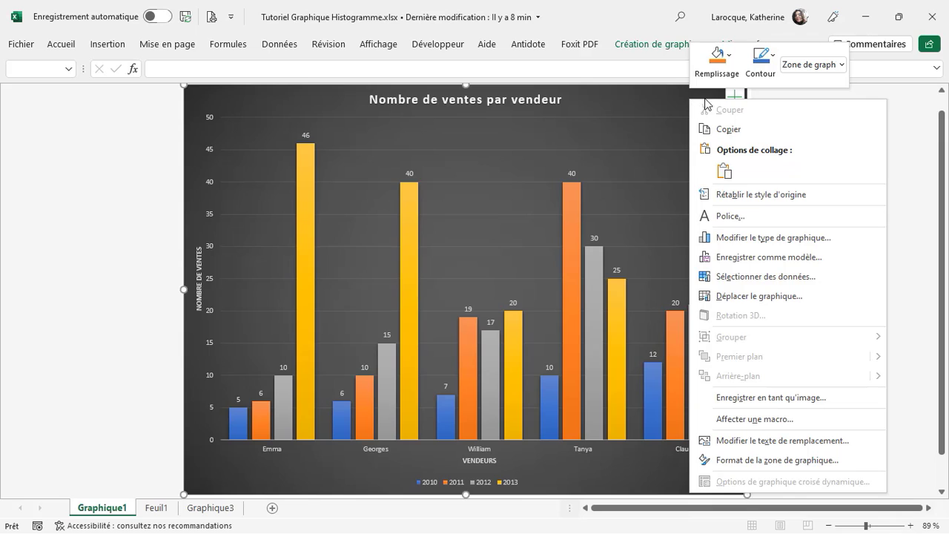
pyautogui.click(728, 129)
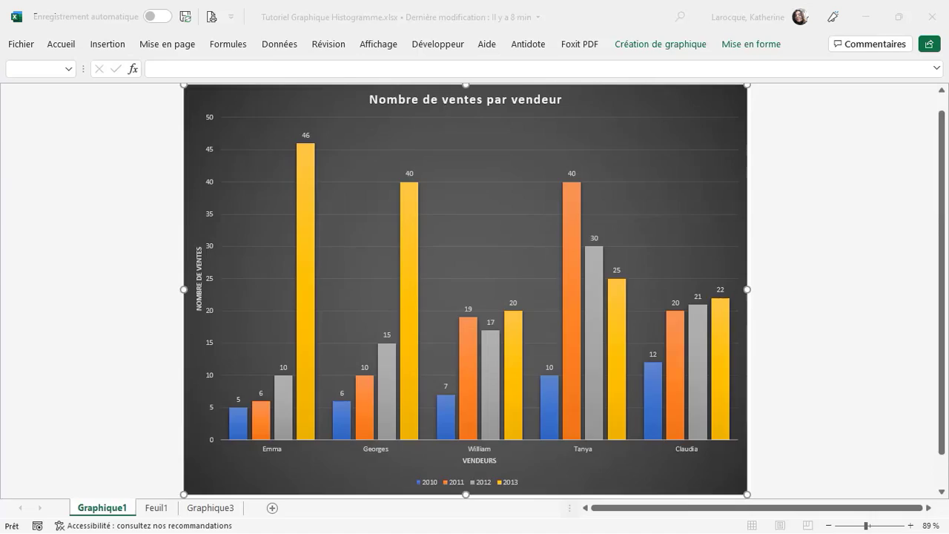
pyautogui.hotkey('alt', 'Tab')
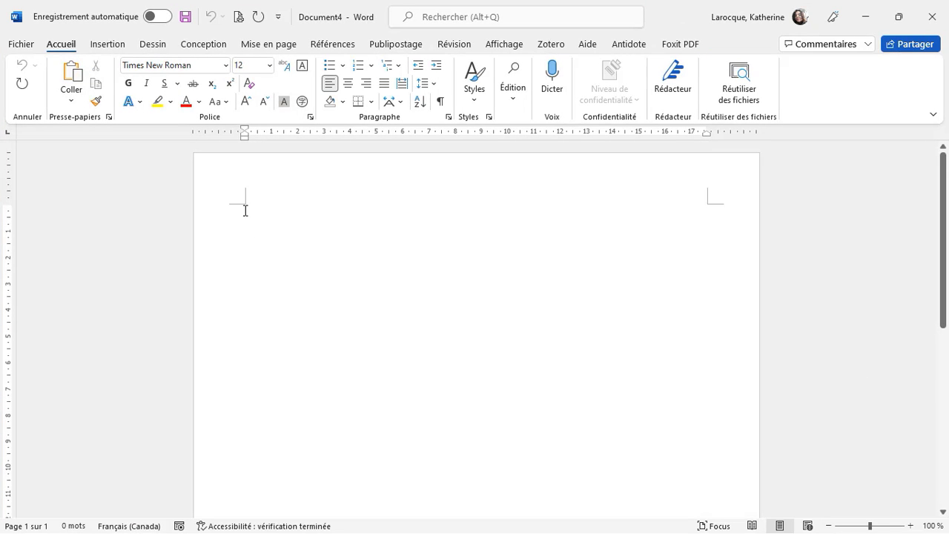
pyautogui.rightClick(245, 212)
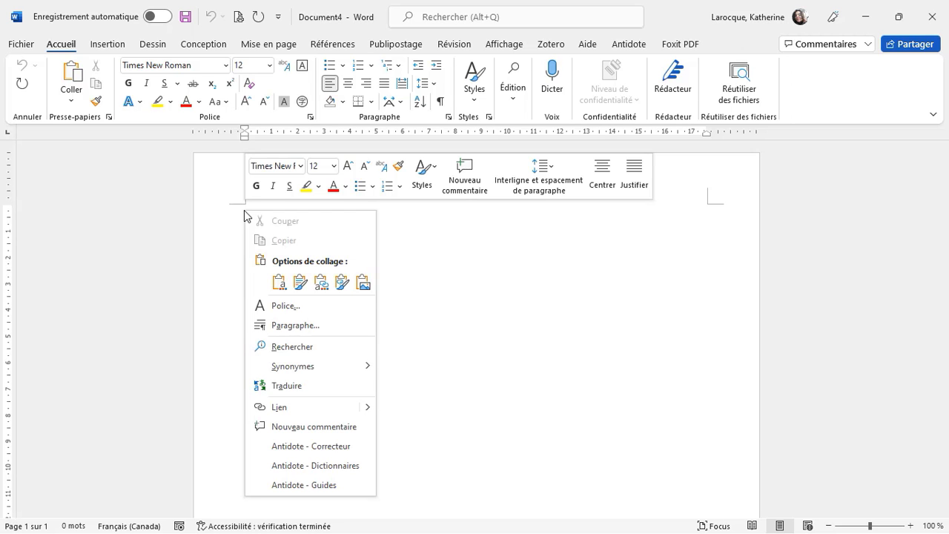